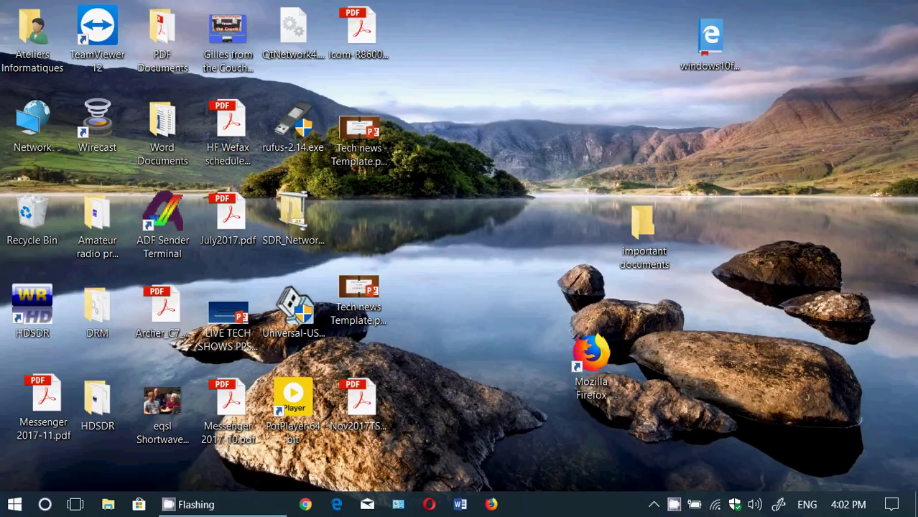
Step: Browse the Start menu app list and expand the EPSON app group
click(14, 504)
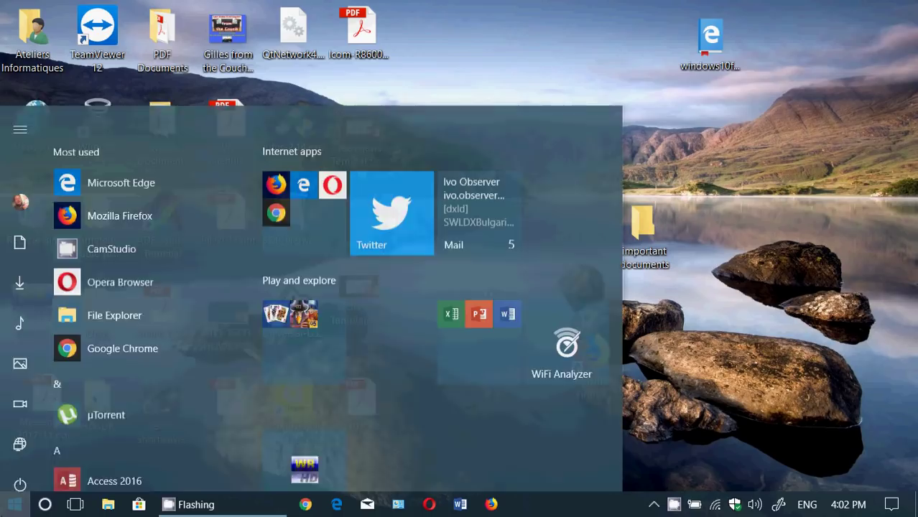
scroll(131, 352, down, 3)
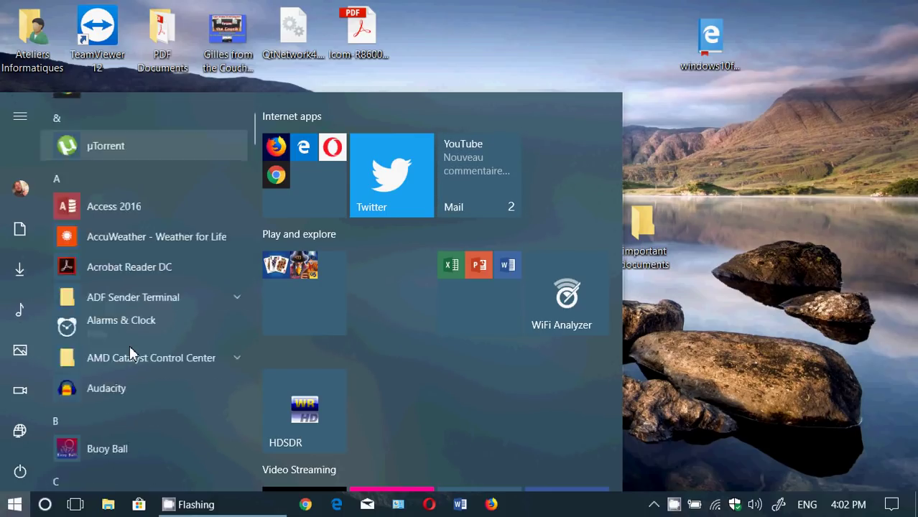
scroll(131, 353, down, 4)
scroll(130, 352, down, 3)
scroll(130, 348, down, 3)
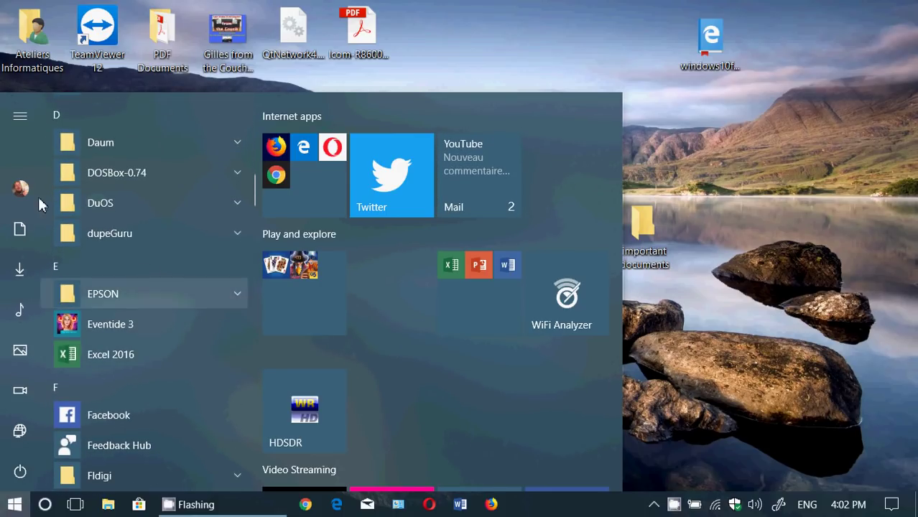
click(129, 294)
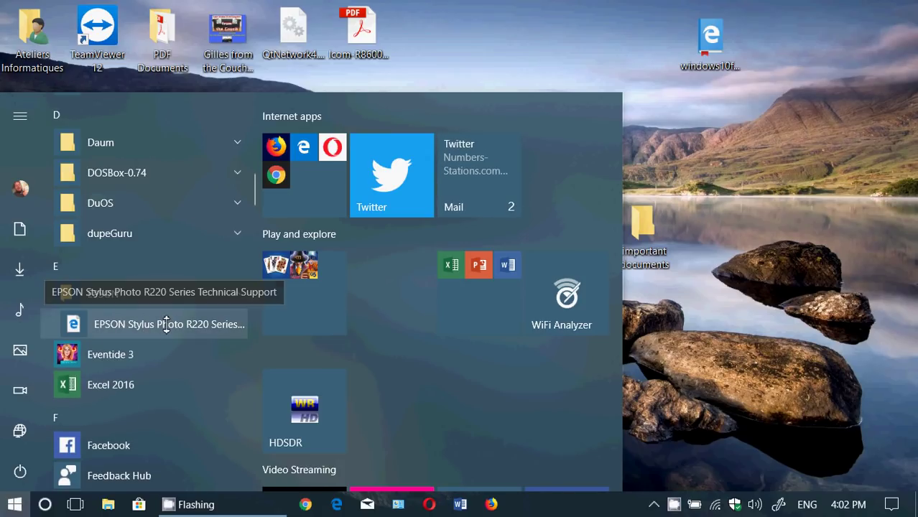
Step: Close and reopen the Start menu, then bring up the Cortana search panel
click(705, 369)
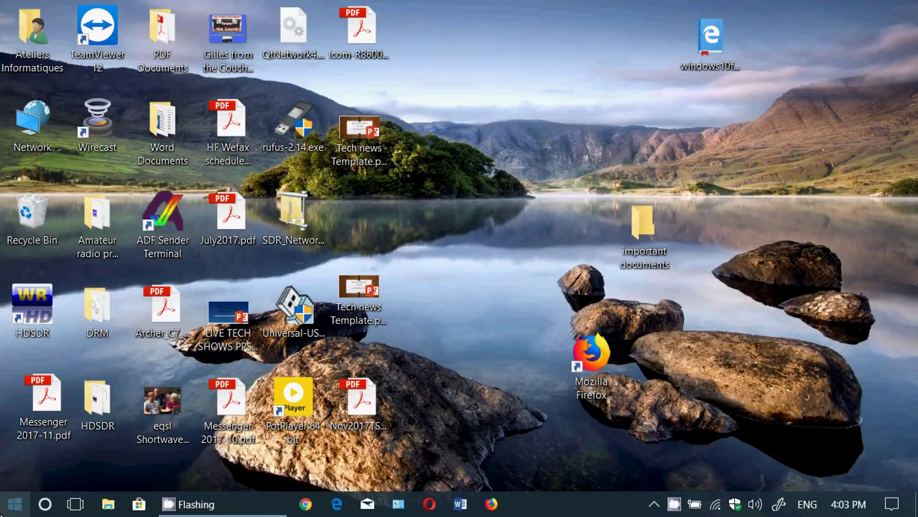
click(13, 505)
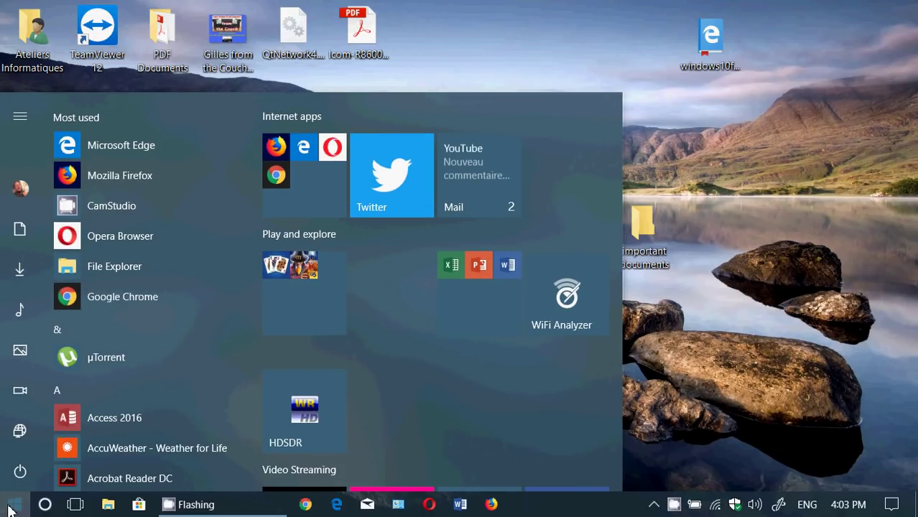
click(44, 505)
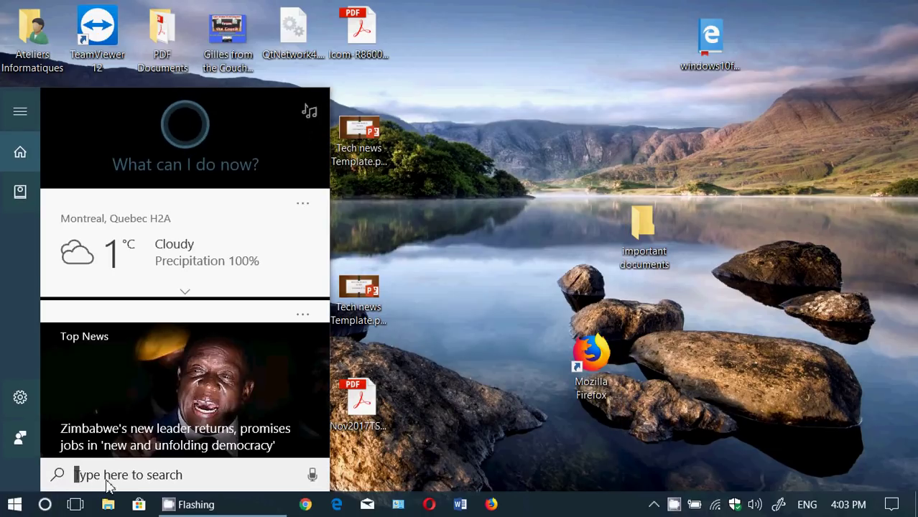
Step: Search 'control', launch Control Panel, and scroll through its large-icon applet list
text(control)
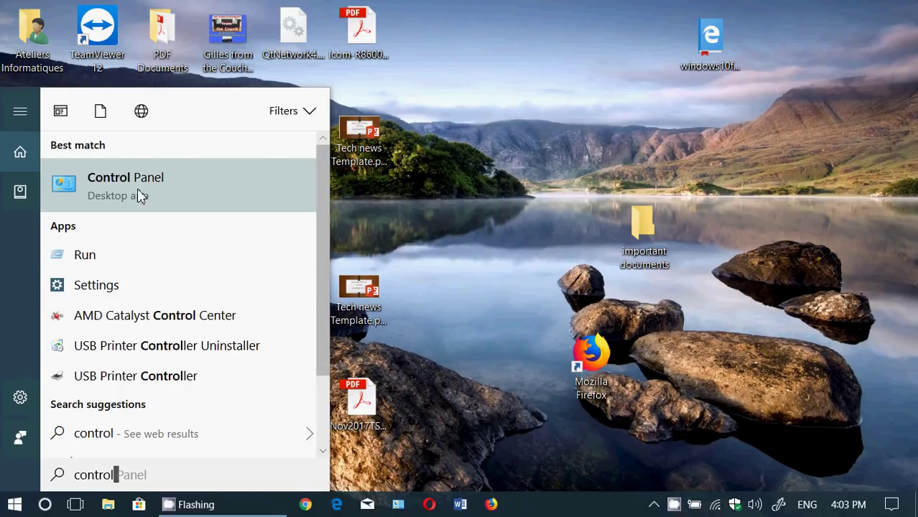
click(153, 191)
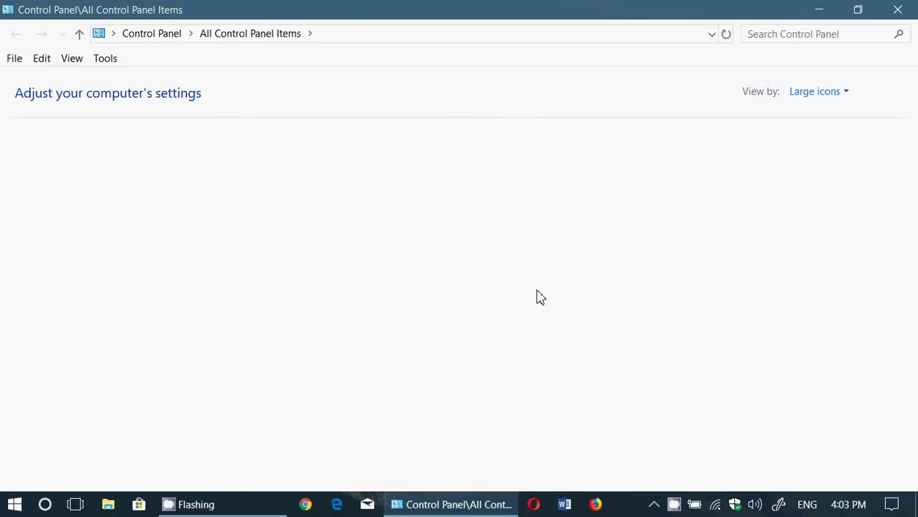
scroll(381, 321, down, 2)
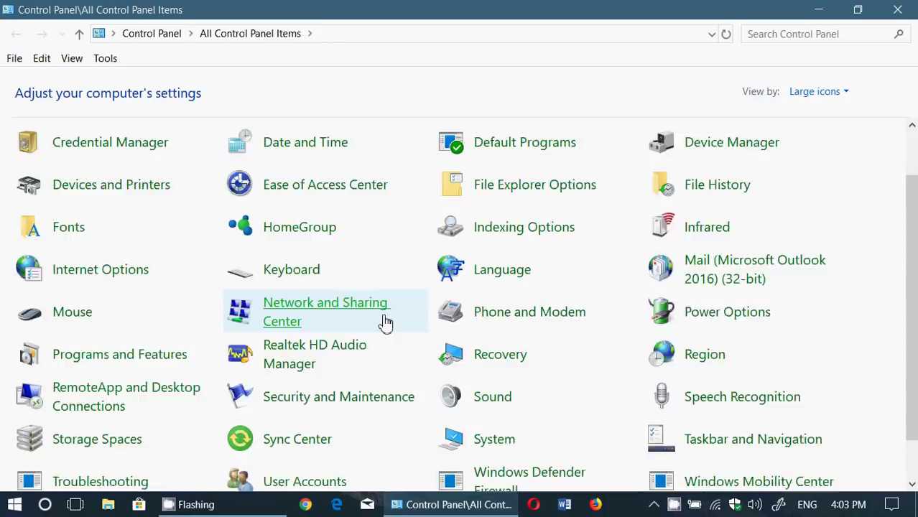
scroll(382, 321, down, 1)
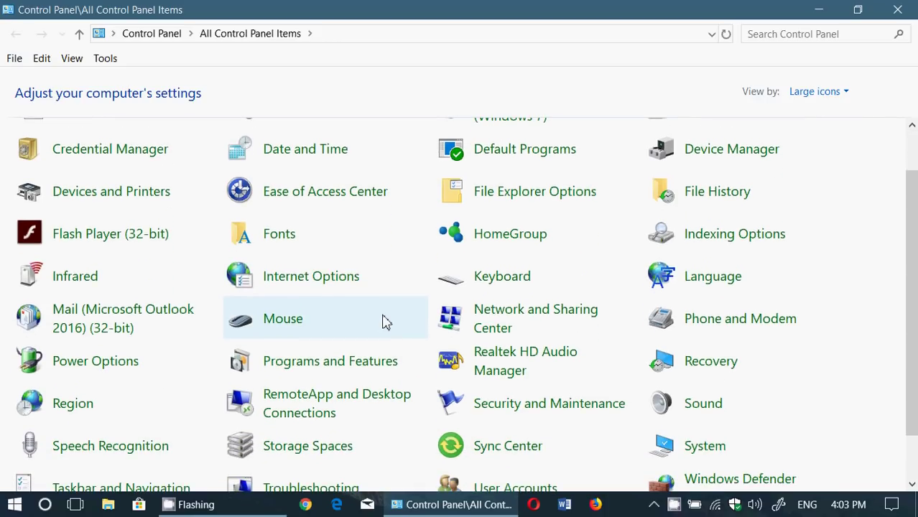
scroll(383, 322, down, 1)
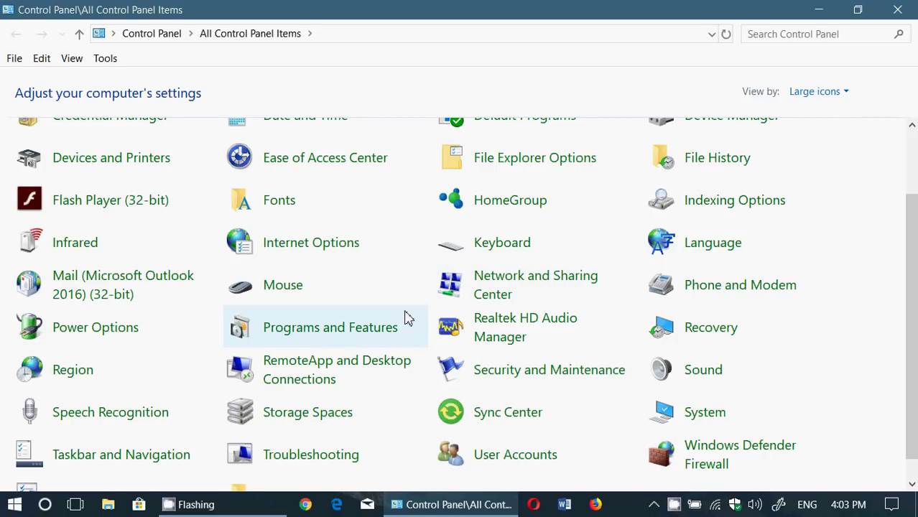
scroll(407, 318, up, 3)
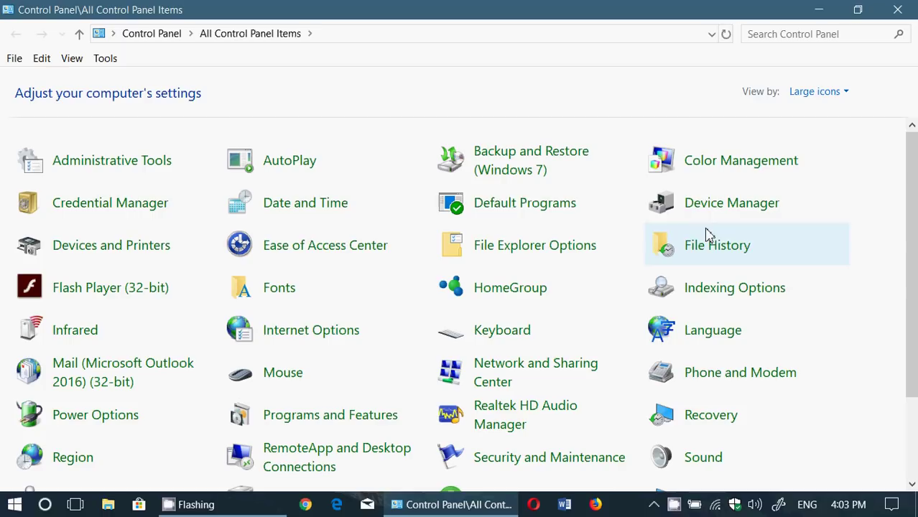
Step: Open Devices and Printers and briefly view the HP LaserJet P1505 device properties
click(120, 249)
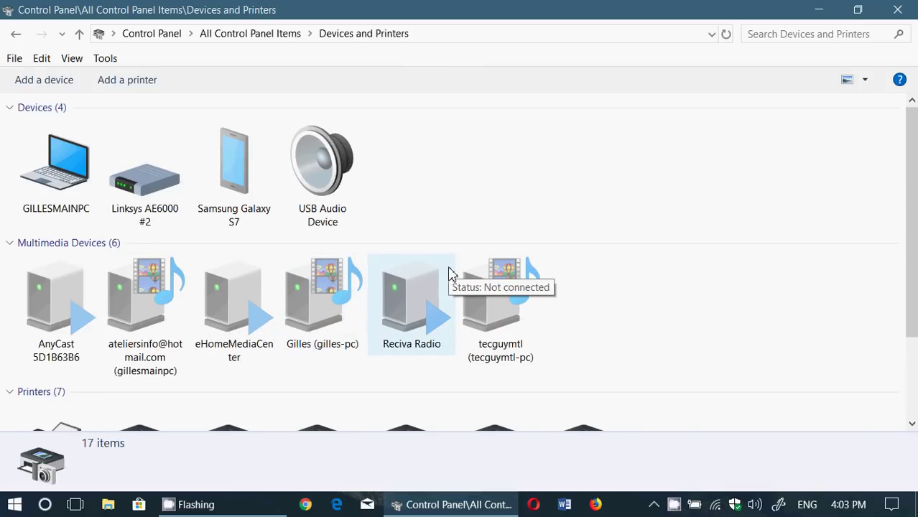
scroll(449, 272, down, 1)
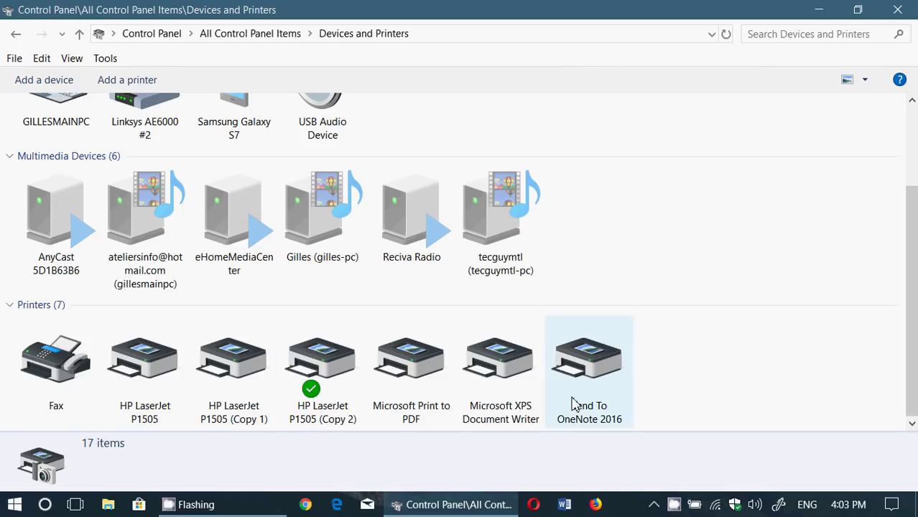
right_click(144, 392)
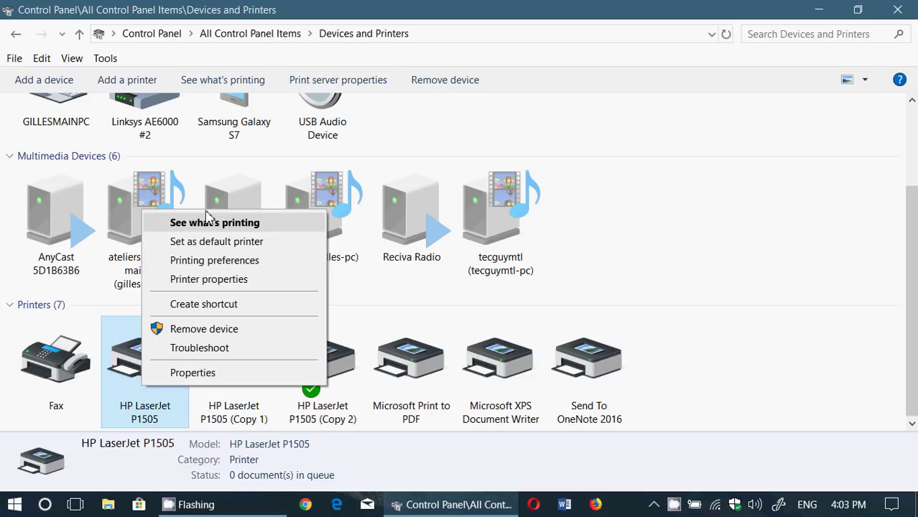
click(228, 375)
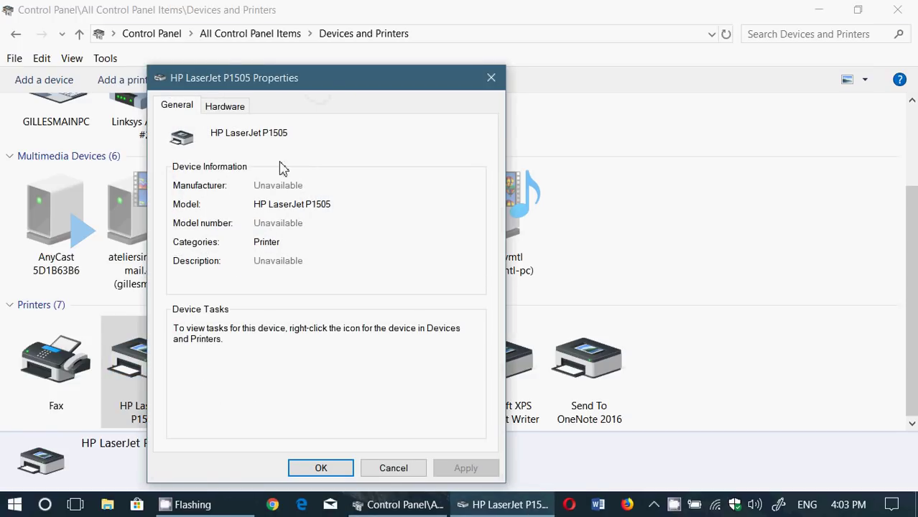
click(388, 468)
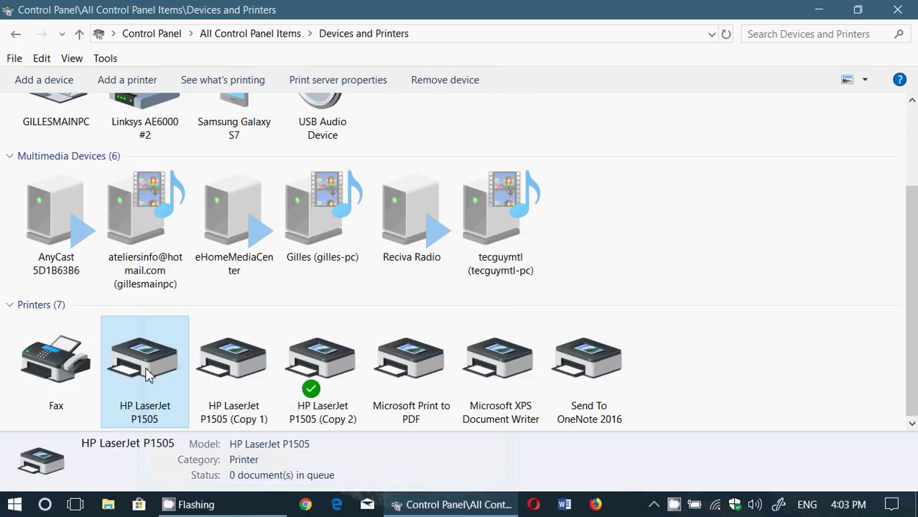
mouse_move(144, 363)
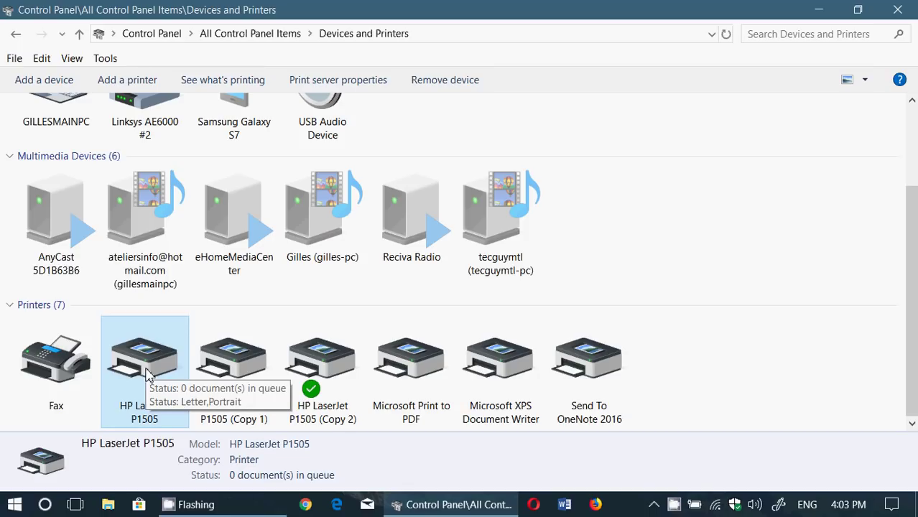
Step: Open the Printer properties for HP LaserJet P1505 (Copy 2)
click(313, 379)
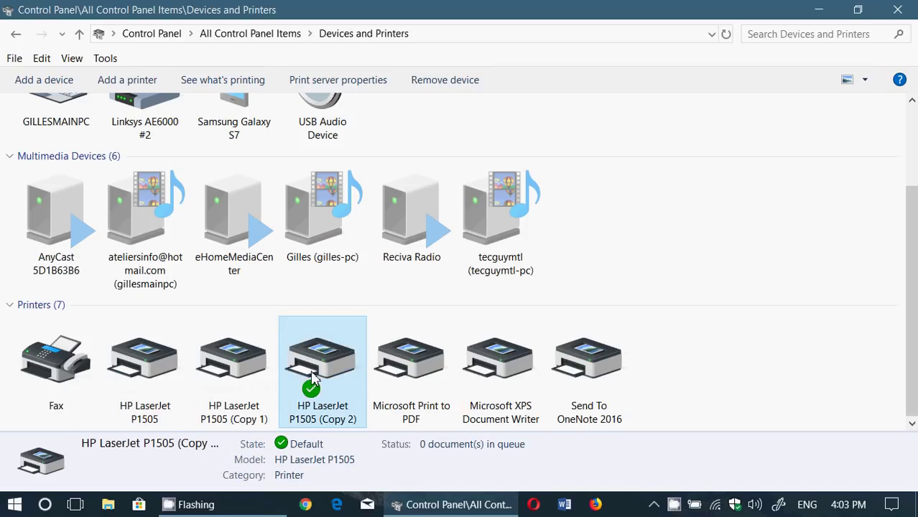
right_click(313, 379)
click(341, 359)
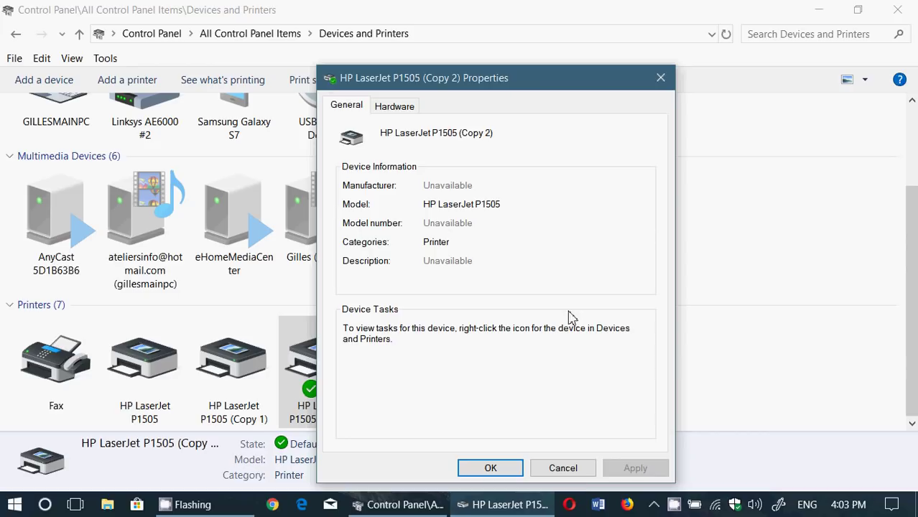
click(583, 472)
right_click(306, 364)
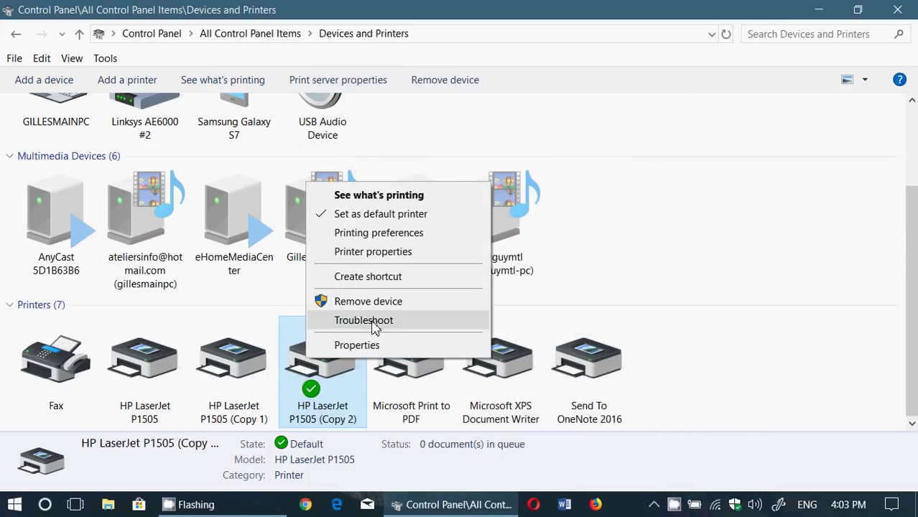
click(393, 251)
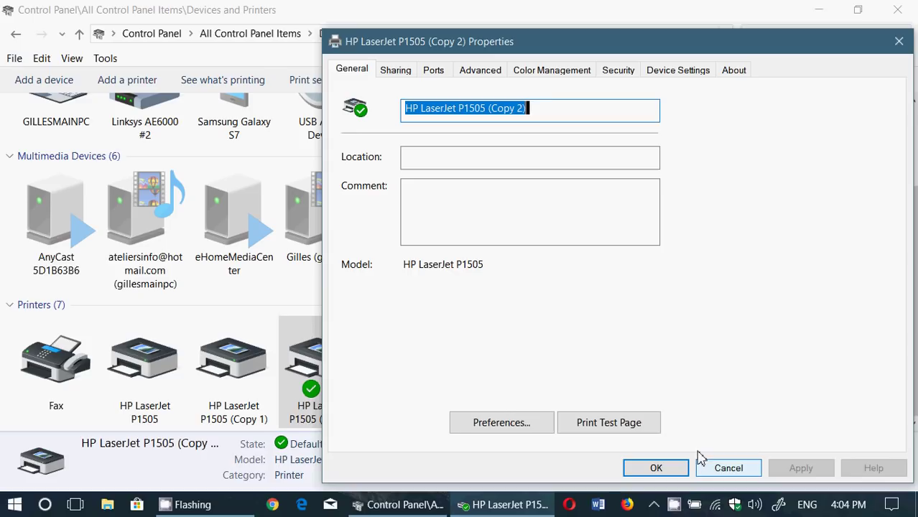
Step: Open Preferences for HP LaserJet P1505 (Copy 2), showing Letter paper and FastRes 1200 quality
click(503, 421)
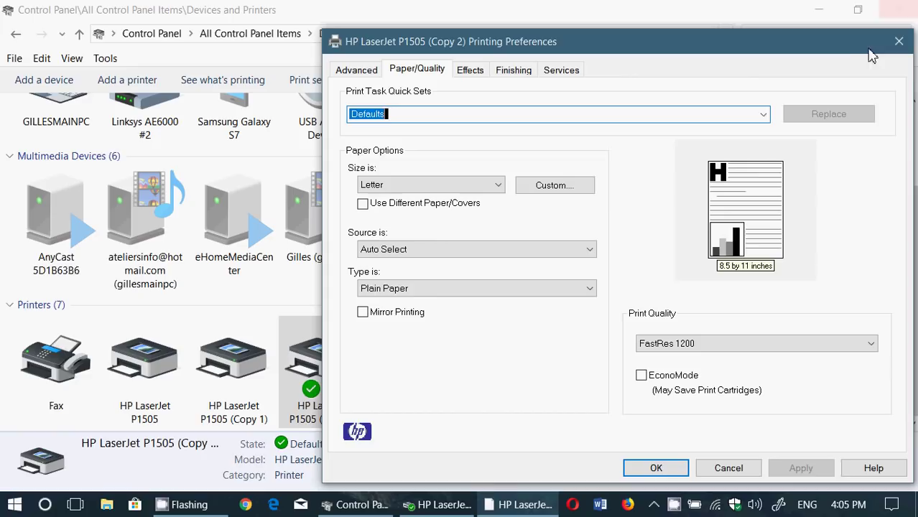
Step: Close Printing Preferences, printer Properties and Devices and Printers, then bring up CamStudio
click(899, 41)
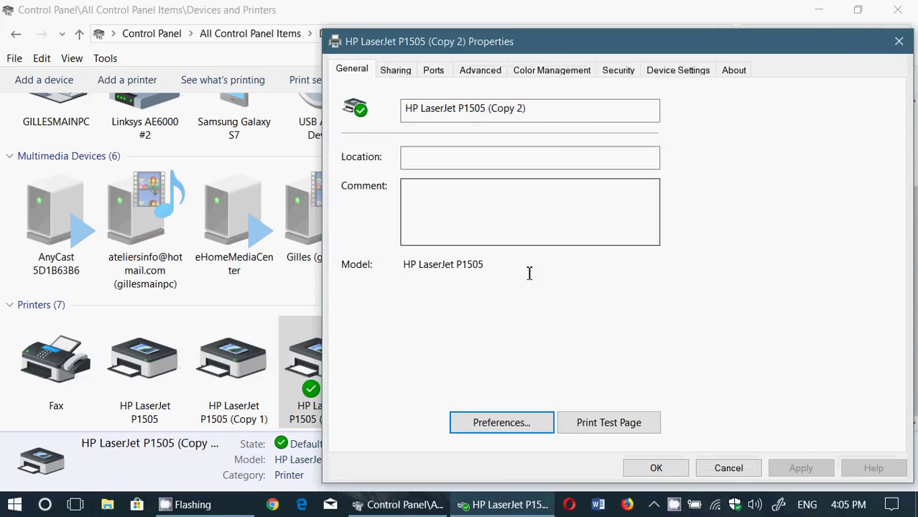
click(899, 41)
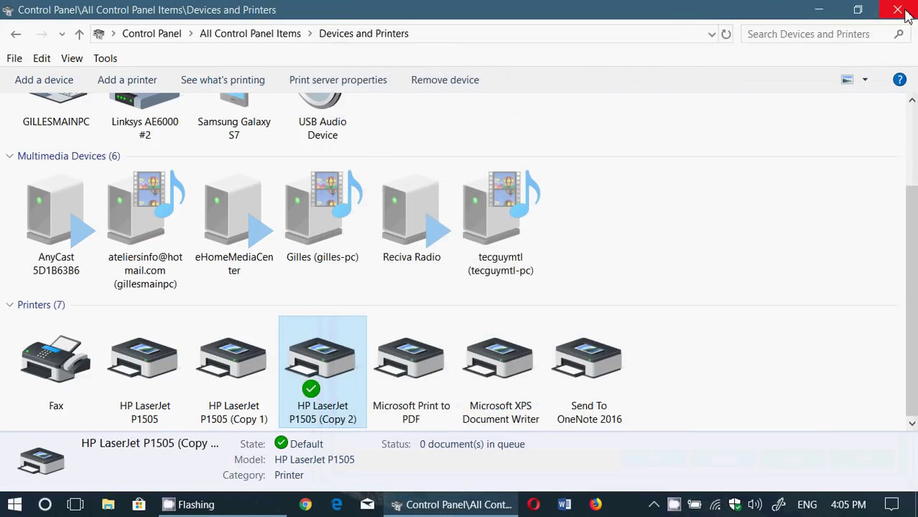
click(898, 10)
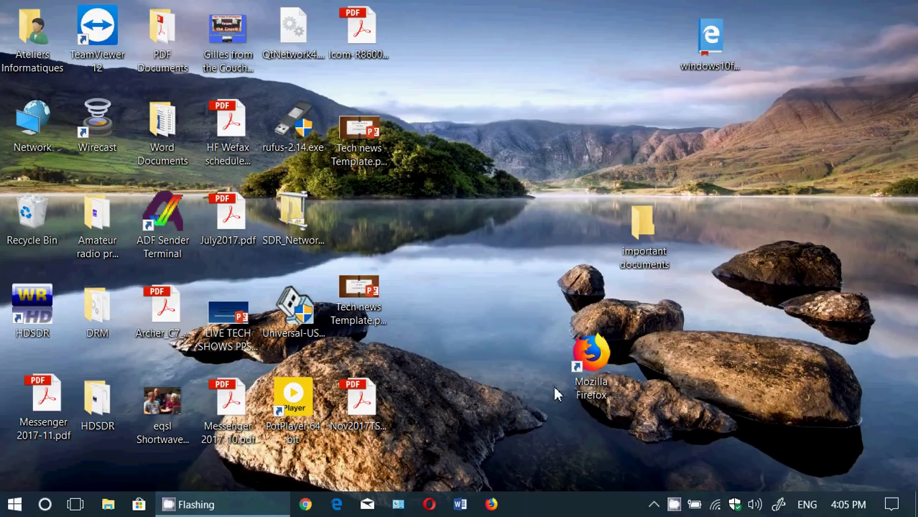
click(674, 504)
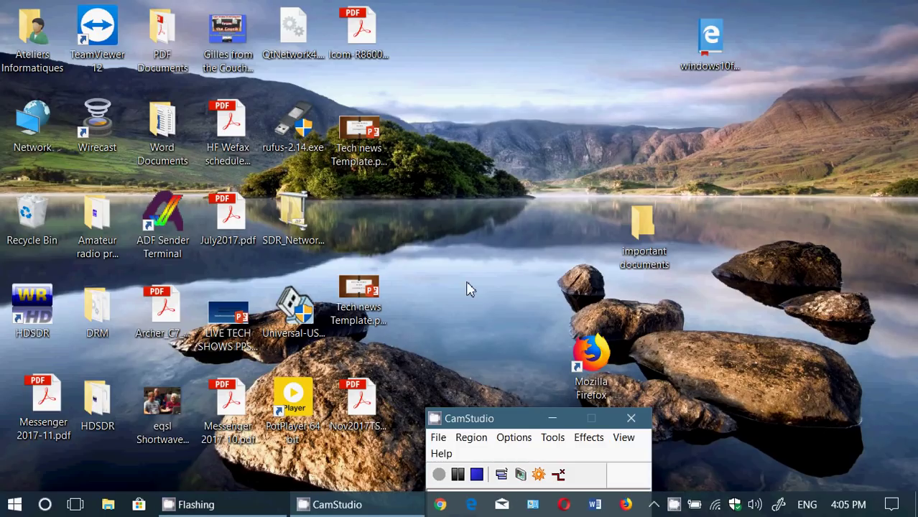